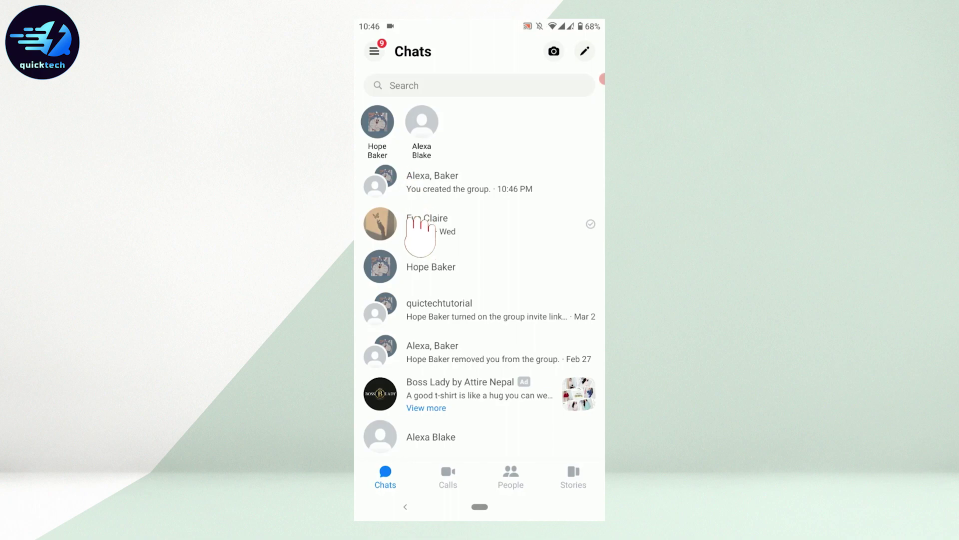
Go from the Alexa, Baker chat through its info settings to the Invite link page.
{"action": "left_click", "coordinate": [433, 182]}
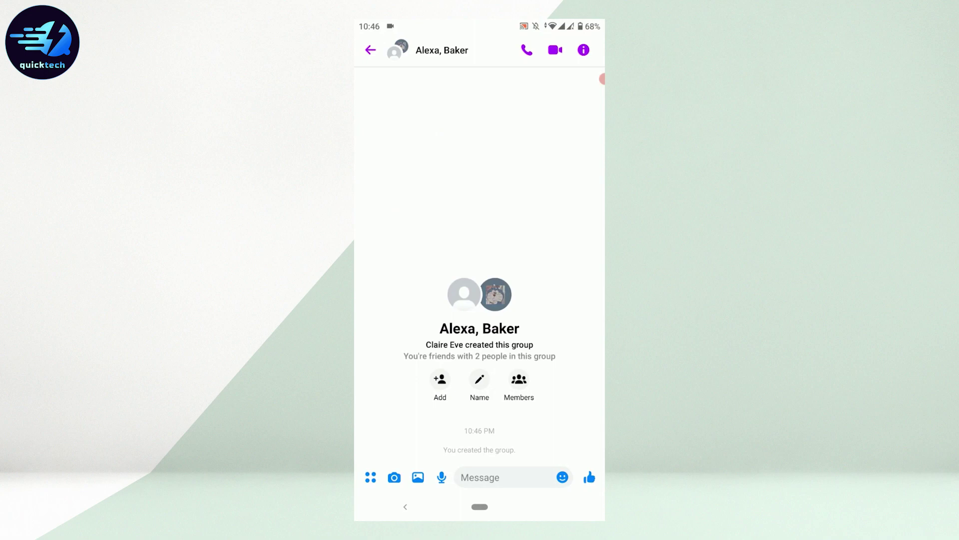
{"action": "left_click", "coordinate": [583, 50]}
{"action": "scroll", "coordinate": [480, 300], "scroll_direction": "down", "scroll_amount": 5}
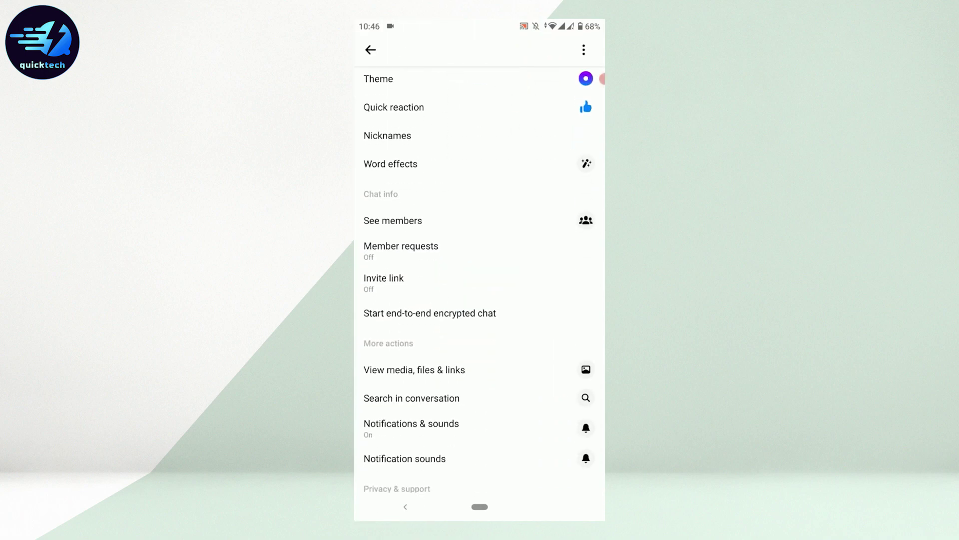
{"action": "scroll", "coordinate": [479, 300], "scroll_direction": "down", "scroll_amount": 2}
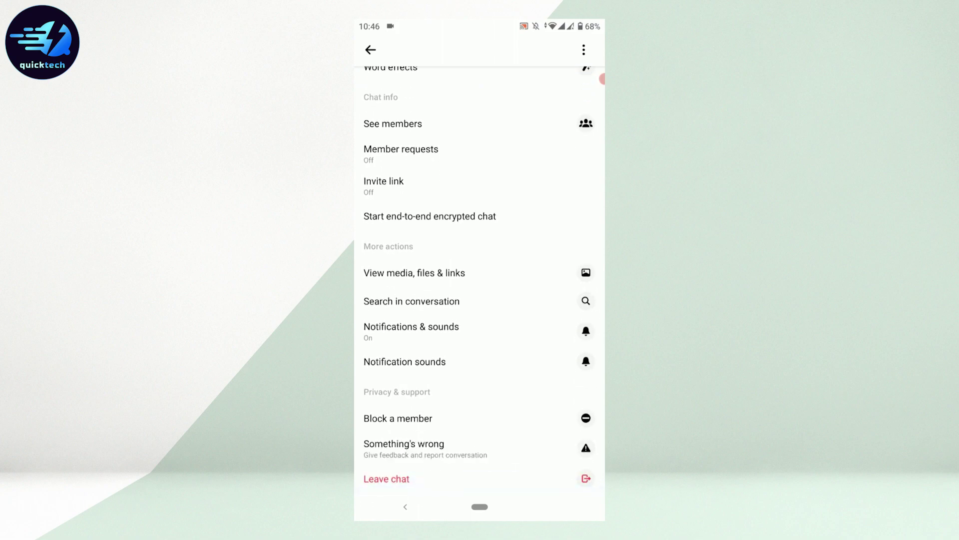
{"action": "left_click", "coordinate": [384, 181]}
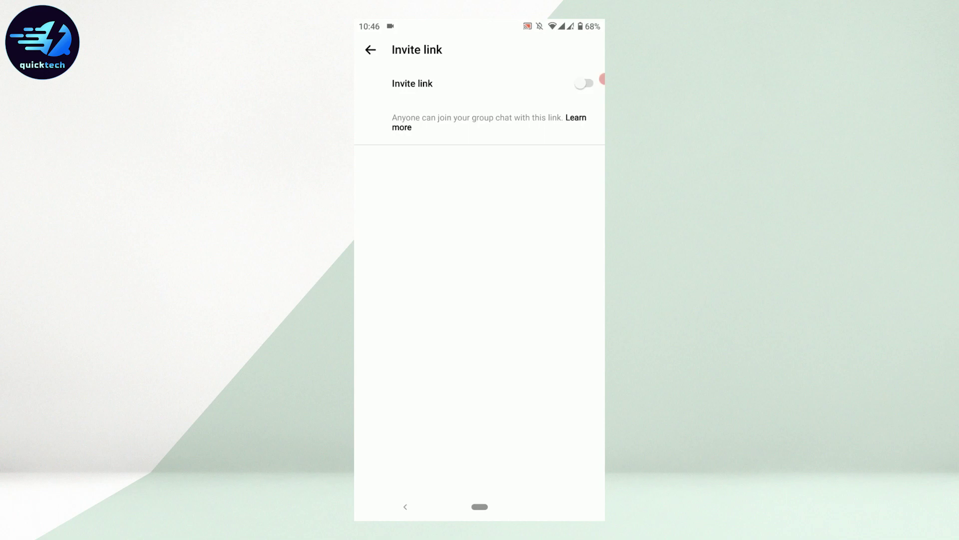
Switch the Invite link toggle on for the Alexa, Baker group.
{"action": "left_click", "coordinate": [585, 83]}
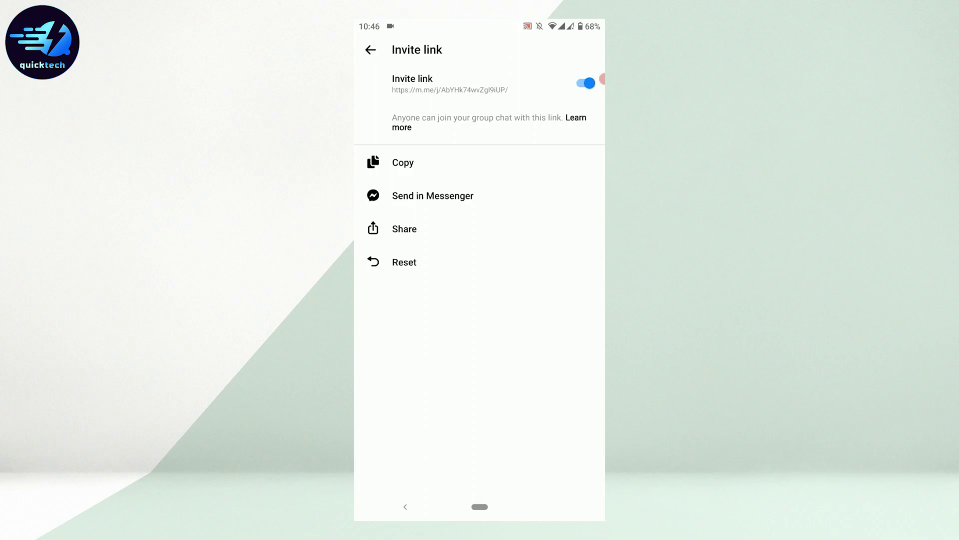
Preview the share sheet's full app list for the invite link, then dismiss it.
{"action": "left_click", "coordinate": [465, 229]}
{"action": "left_click_drag", "start_coordinate": [480, 420], "coordinate": [480, 112]}
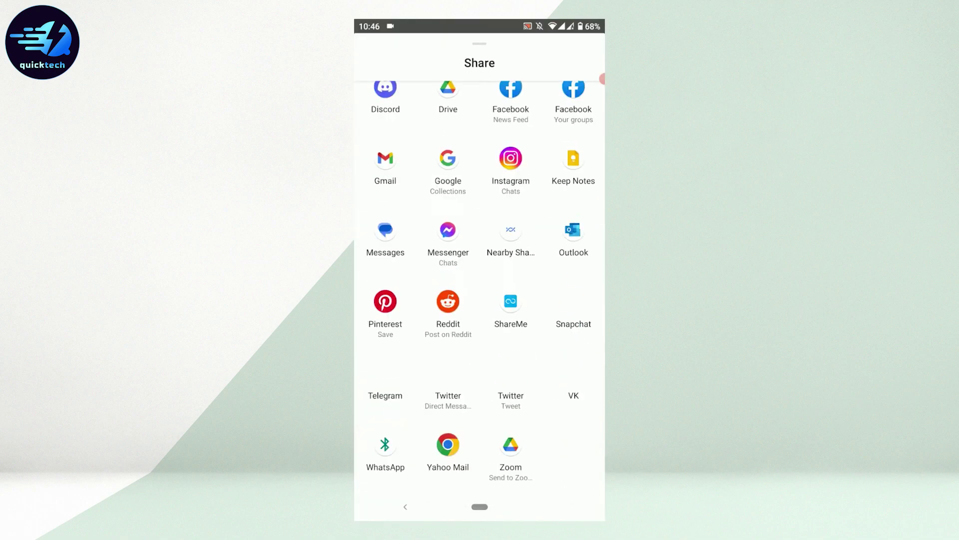
{"action": "left_click_drag", "start_coordinate": [480, 150], "coordinate": [481, 375]}
{"action": "key", "text": "Escape"}
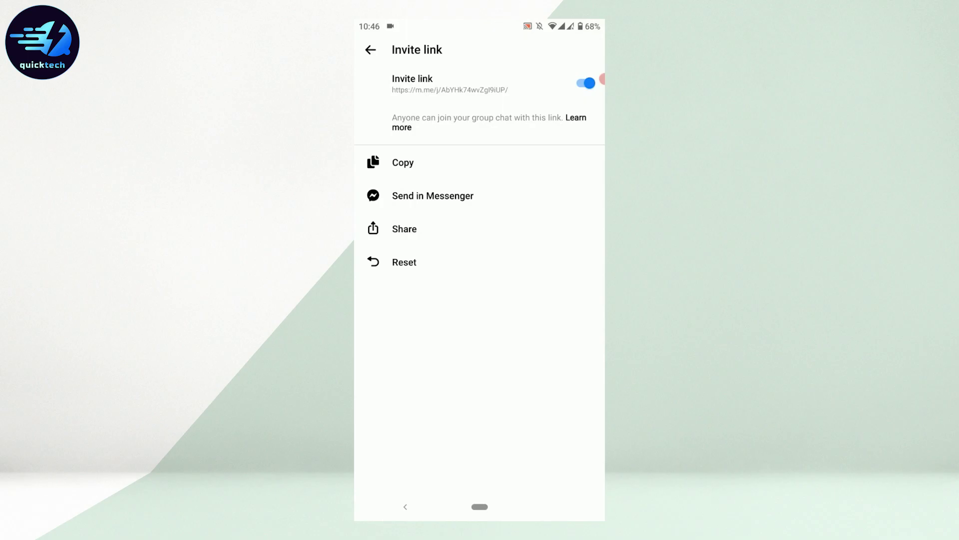
Copy the invite link, preview the Send in Messenger chat list, then return.
{"action": "left_click", "coordinate": [465, 162]}
{"action": "left_click", "coordinate": [466, 195]}
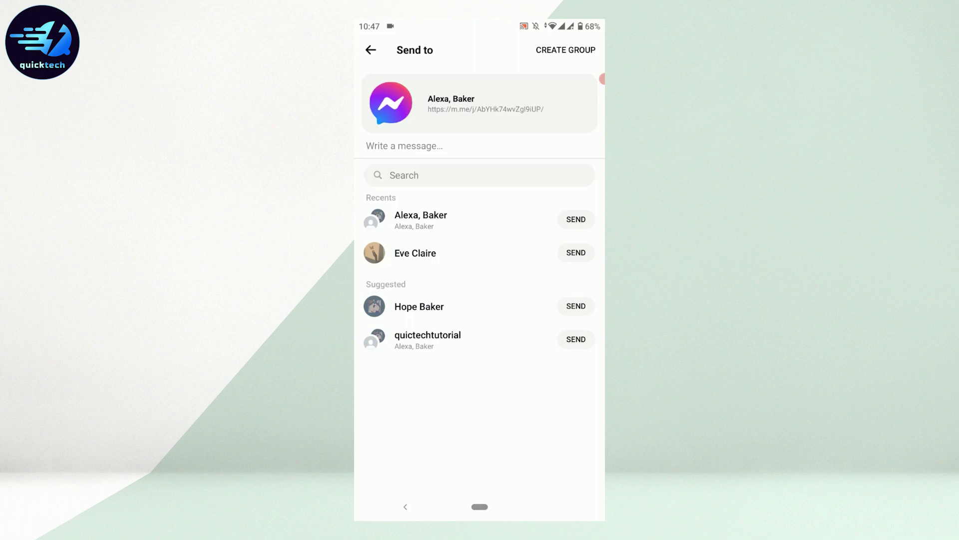
{"action": "key", "text": "Escape"}
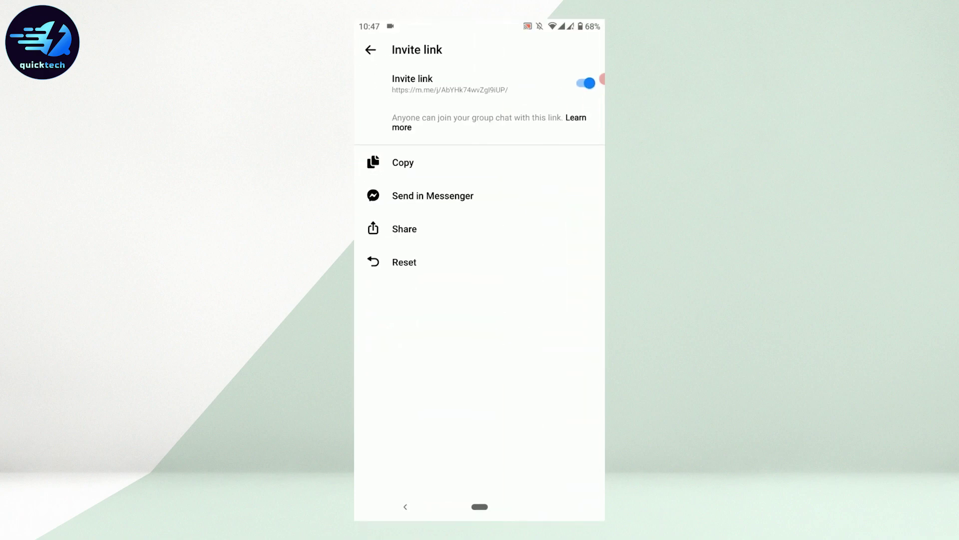
{"action": "left_click", "coordinate": [420, 229]}
{"action": "scroll", "coordinate": [480, 299], "scroll_direction": "down", "scroll_amount": 5}
{"action": "scroll", "coordinate": [480, 300], "scroll_direction": "up", "scroll_amount": 5}
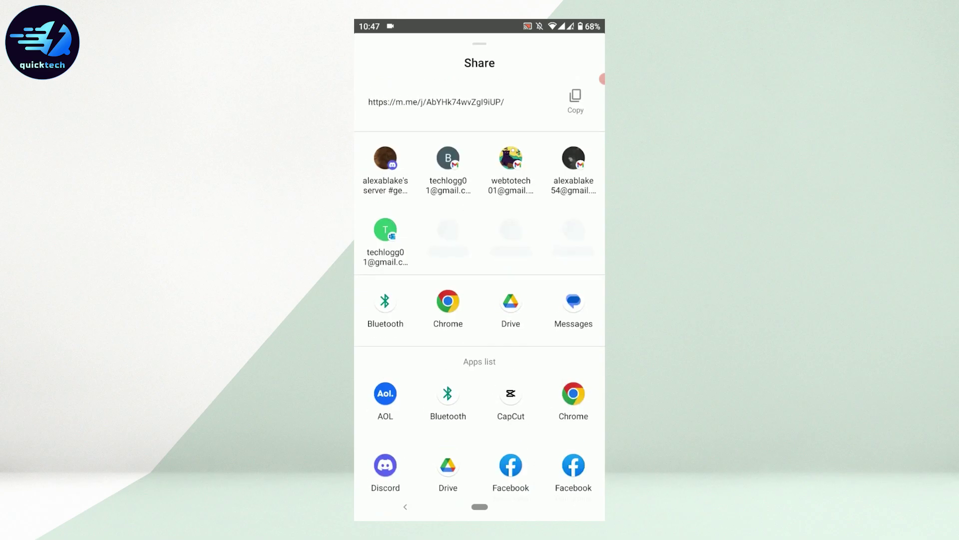
{"action": "key", "text": "Escape"}
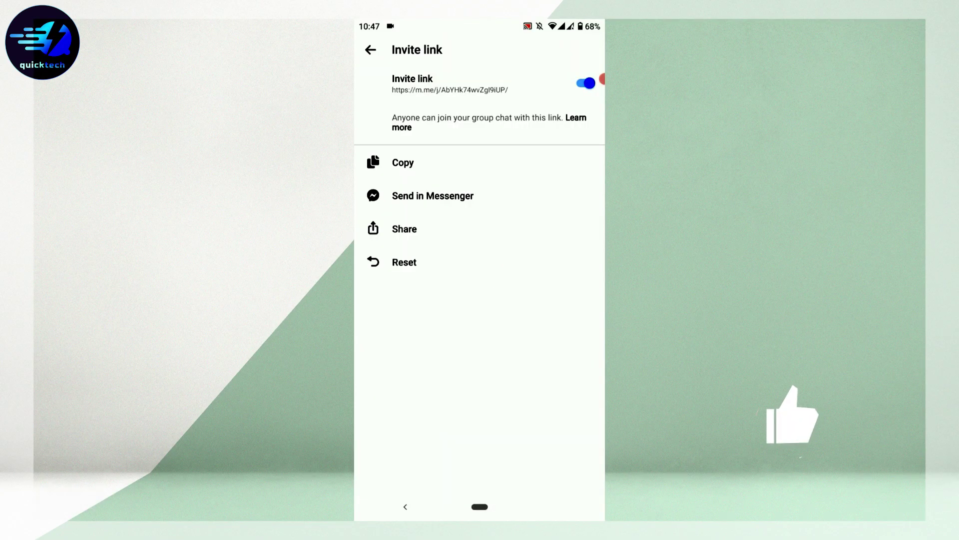